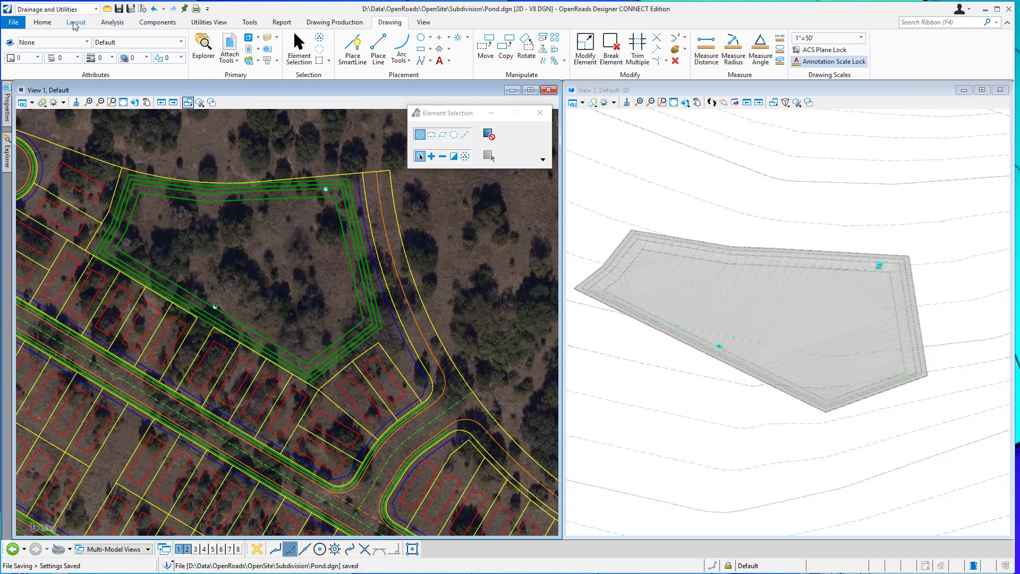
# Switch to the Home tab and zoom the pond's plan view out and back in.
pyautogui.click(42, 22)
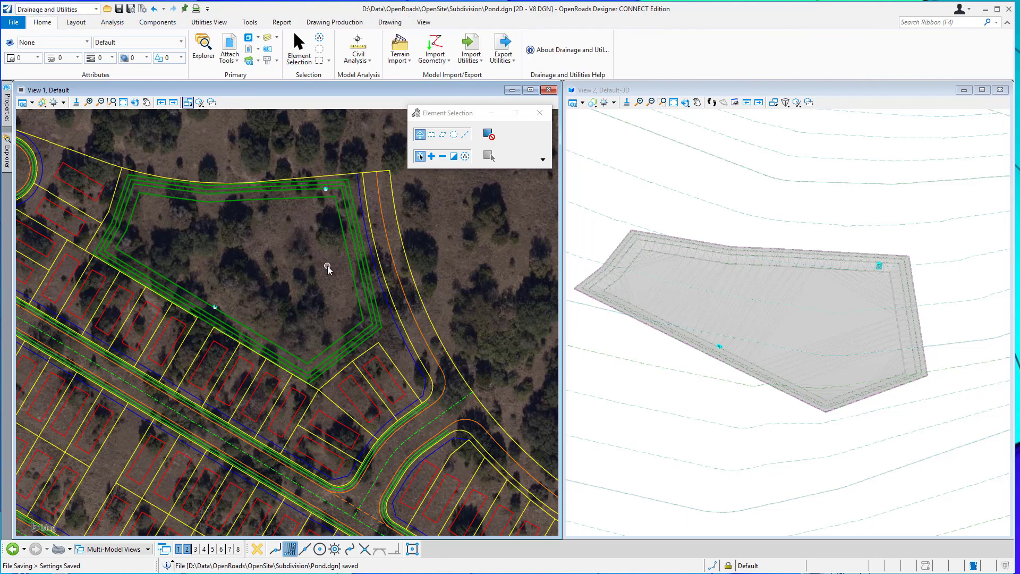
pyautogui.scroll(-3, 344, 299)
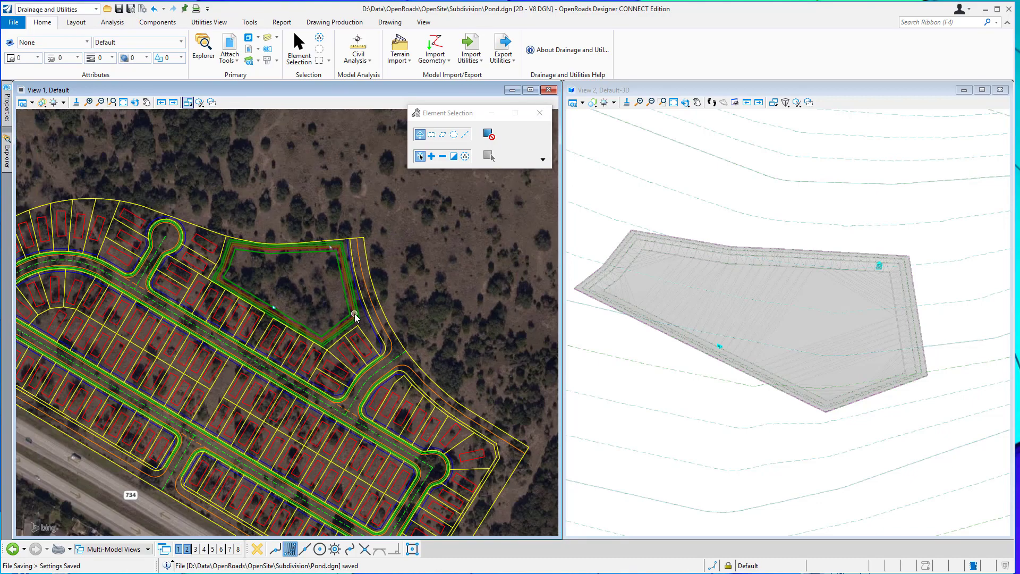
pyautogui.scroll(3, 266, 356)
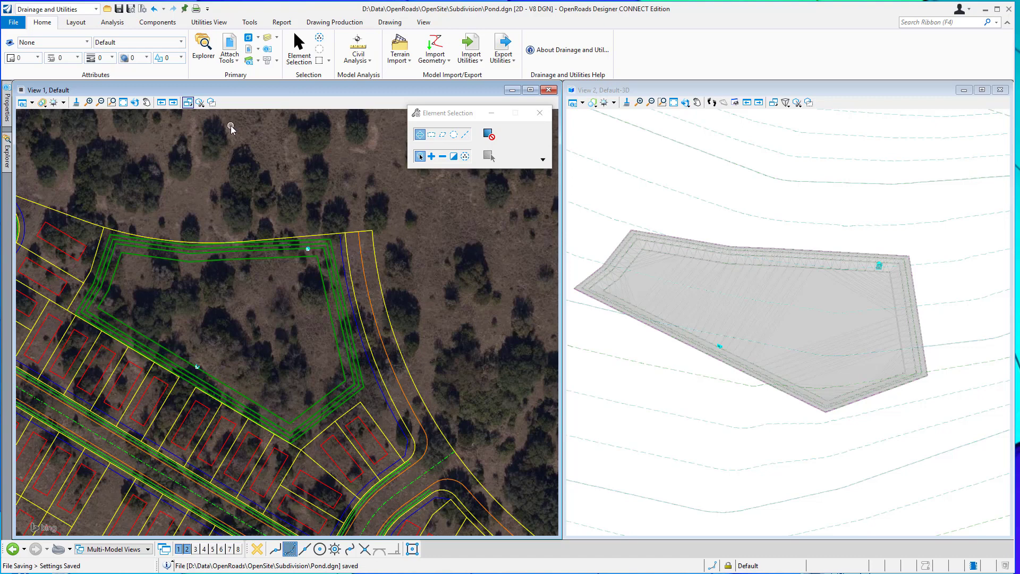
# Run Analyze Point in the 3D view and read the pond edge's station, offset and elevation.
pyautogui.click(643, 89)
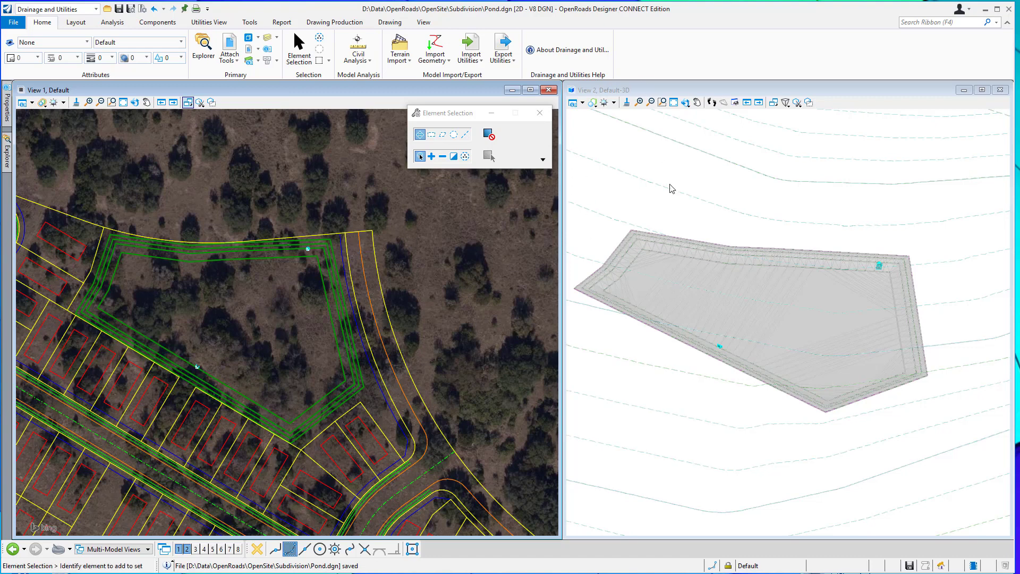
pyautogui.moveTo(673, 270)
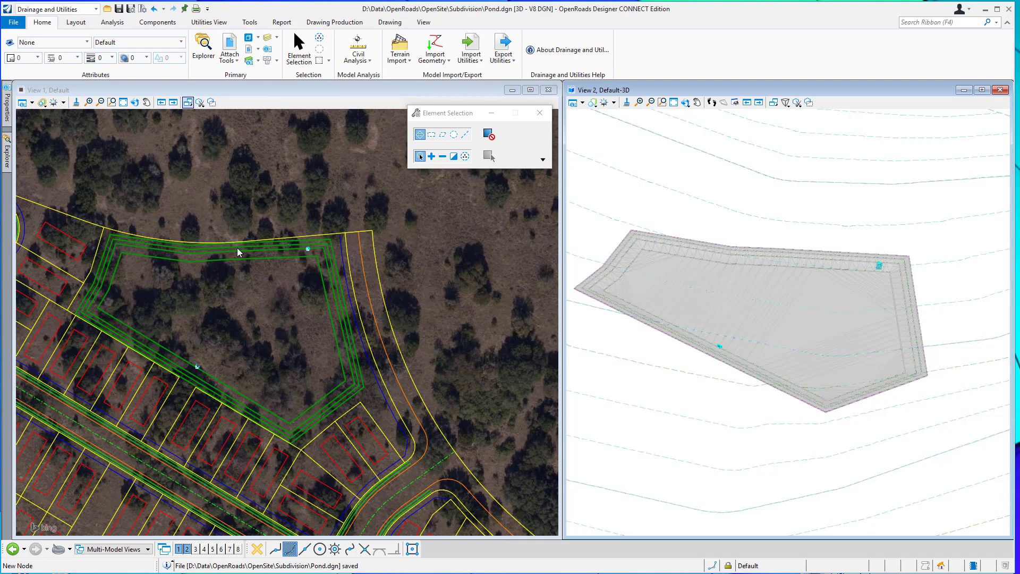
pyautogui.click(252, 62)
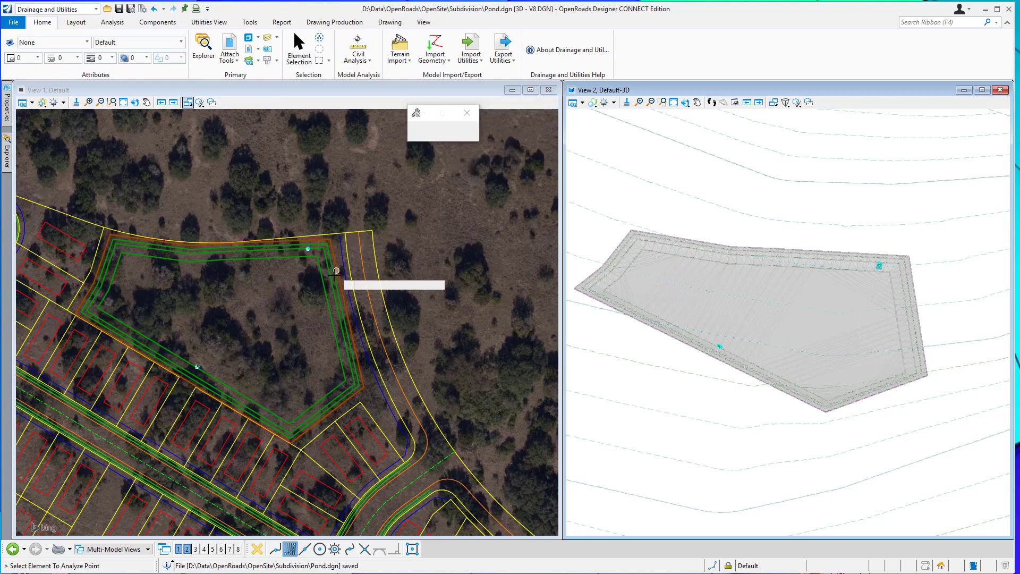
pyautogui.click(322, 284)
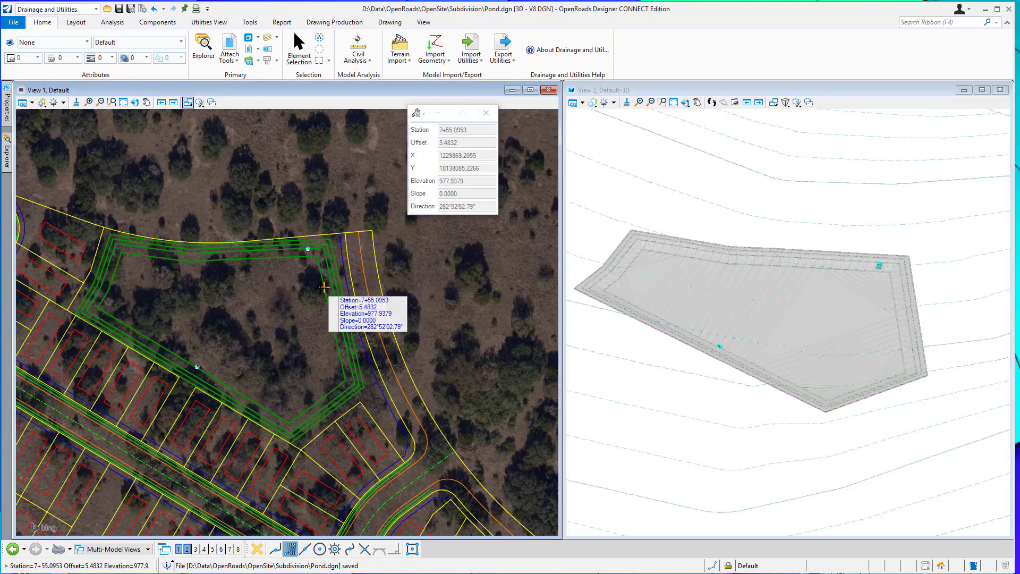
pyautogui.rightClick(316, 284)
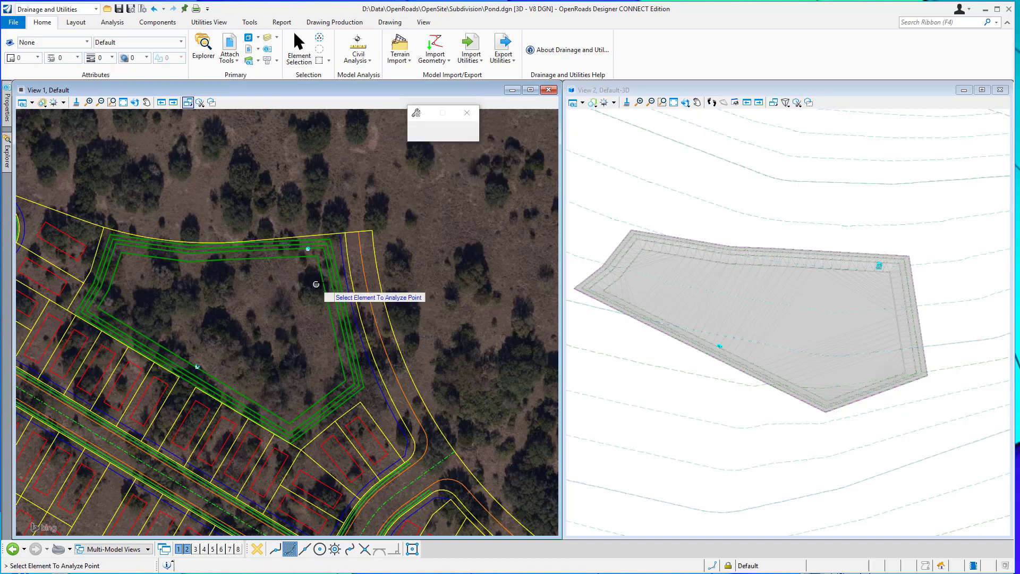
# Pick the pond edge twice more, reading elevations up to 983.9379, then zoom View 1.
pyautogui.click(317, 284)
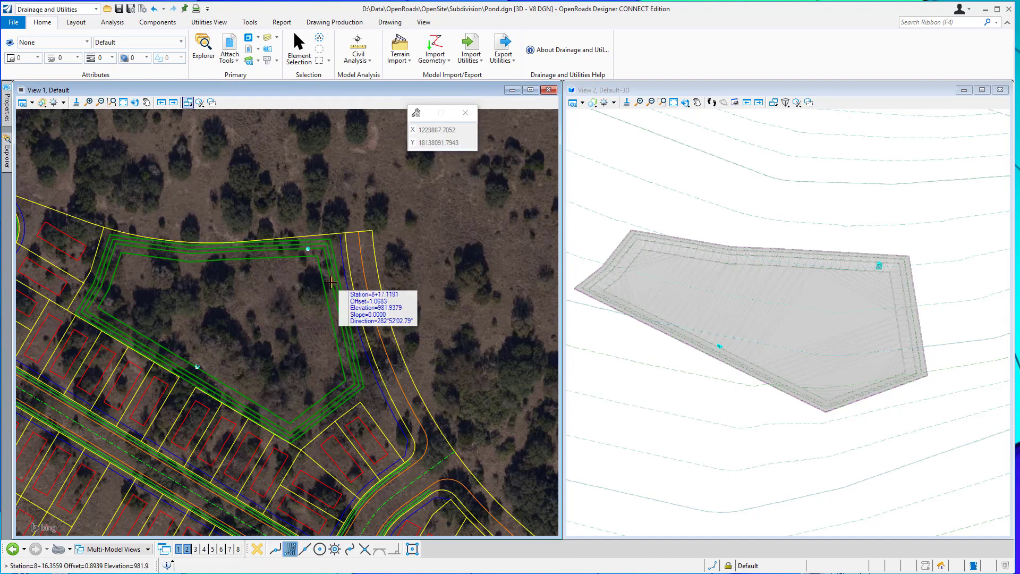
pyautogui.rightClick(333, 281)
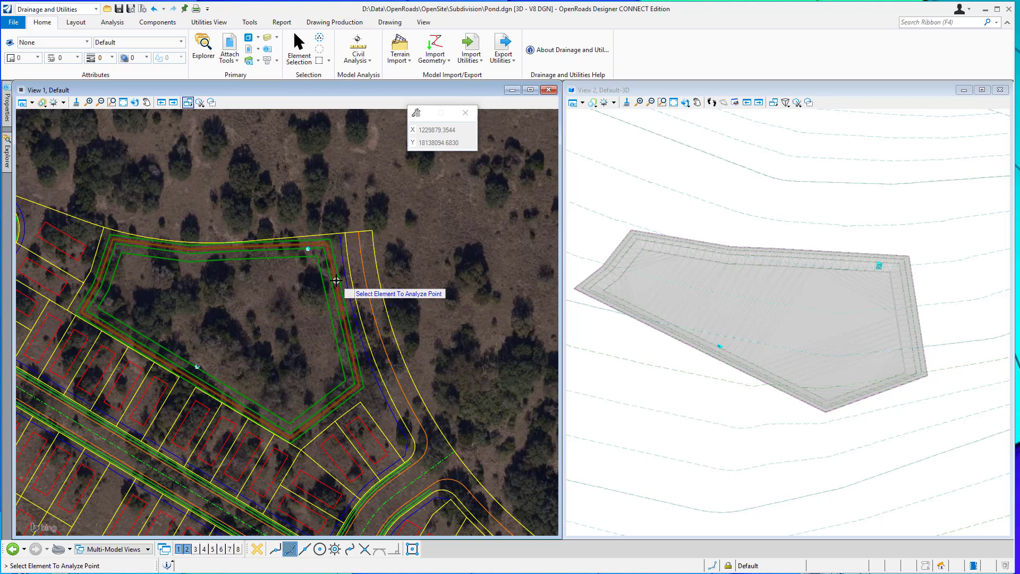
pyautogui.click(336, 280)
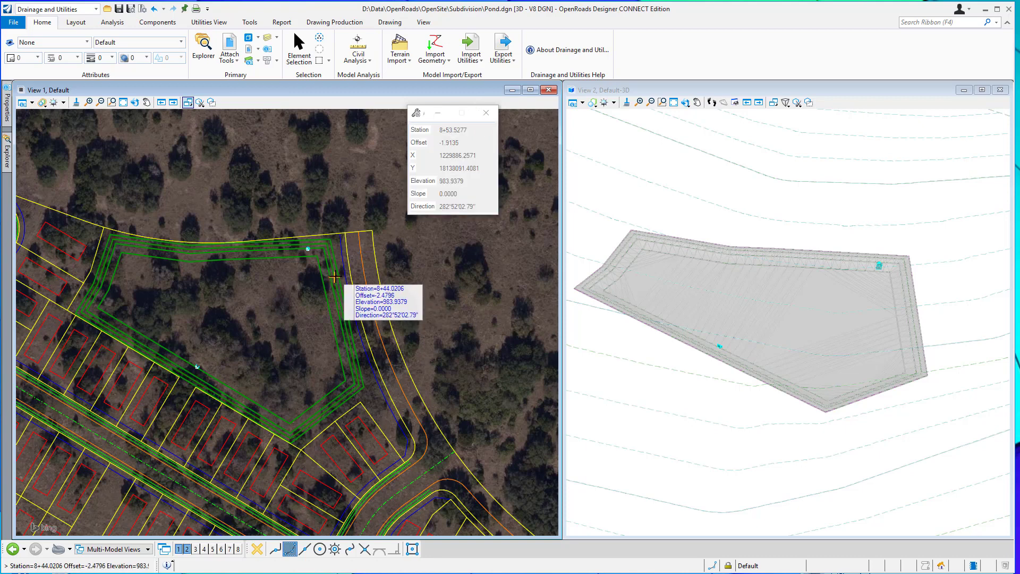
pyautogui.rightClick(335, 279)
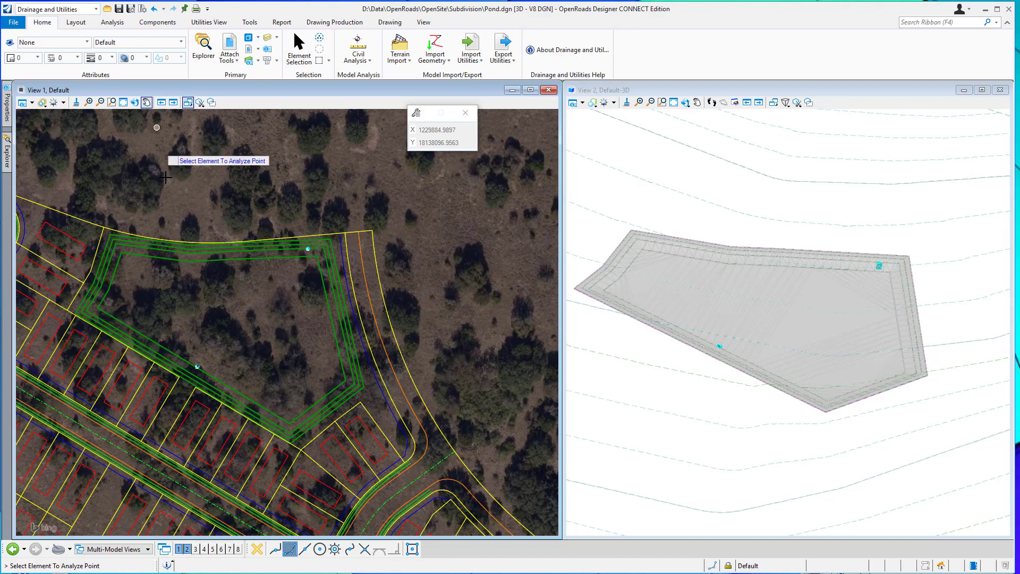
pyautogui.scroll(4, 213, 340)
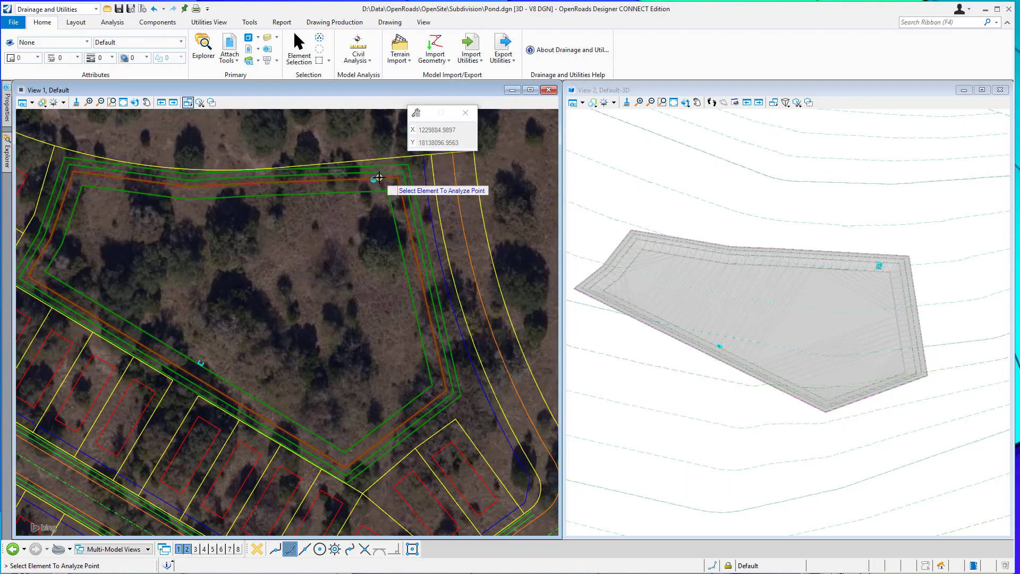
pyautogui.scroll(2, 213, 359)
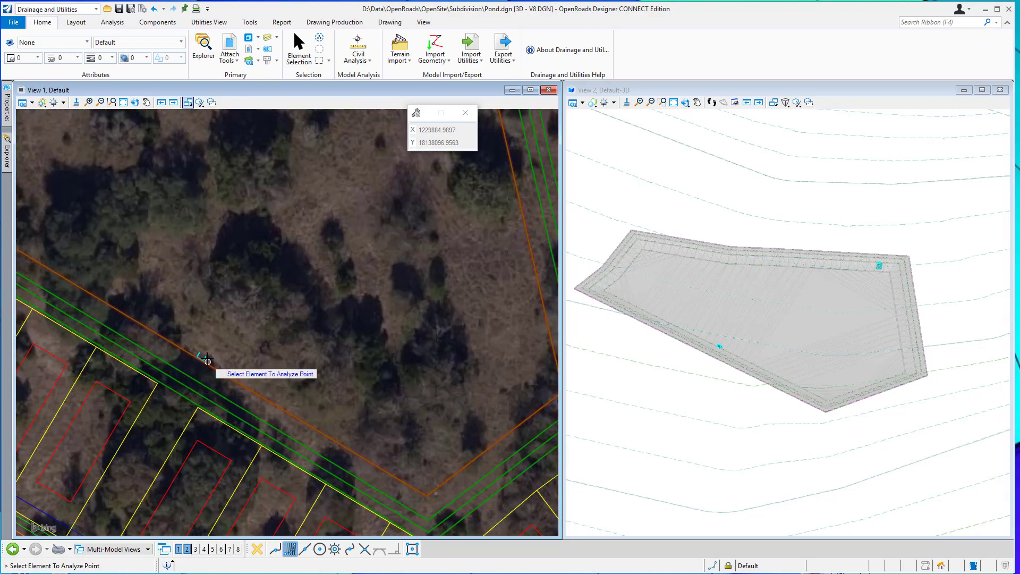
pyautogui.scroll(-1, 212, 356)
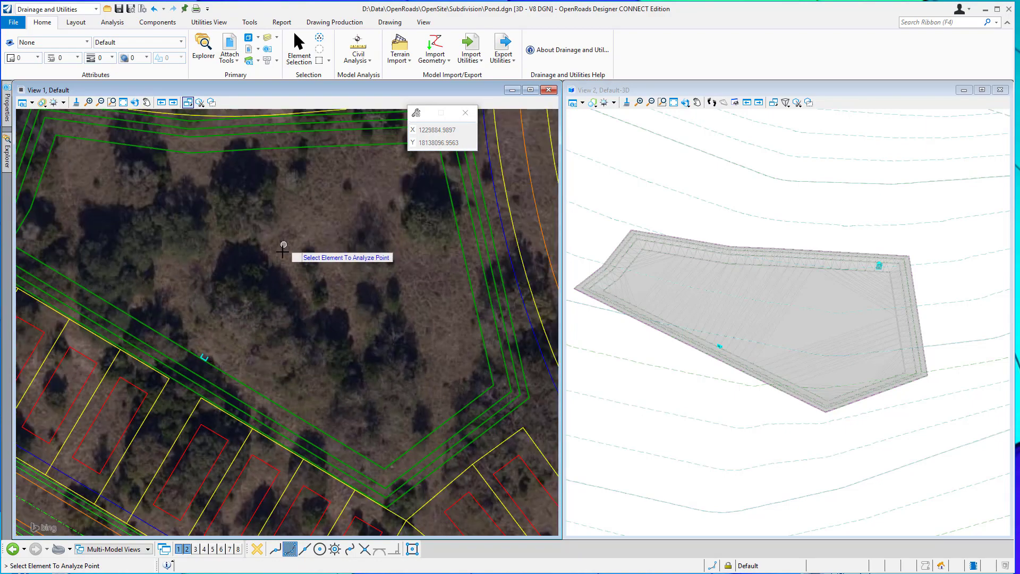
pyautogui.scroll(-1, 282, 253)
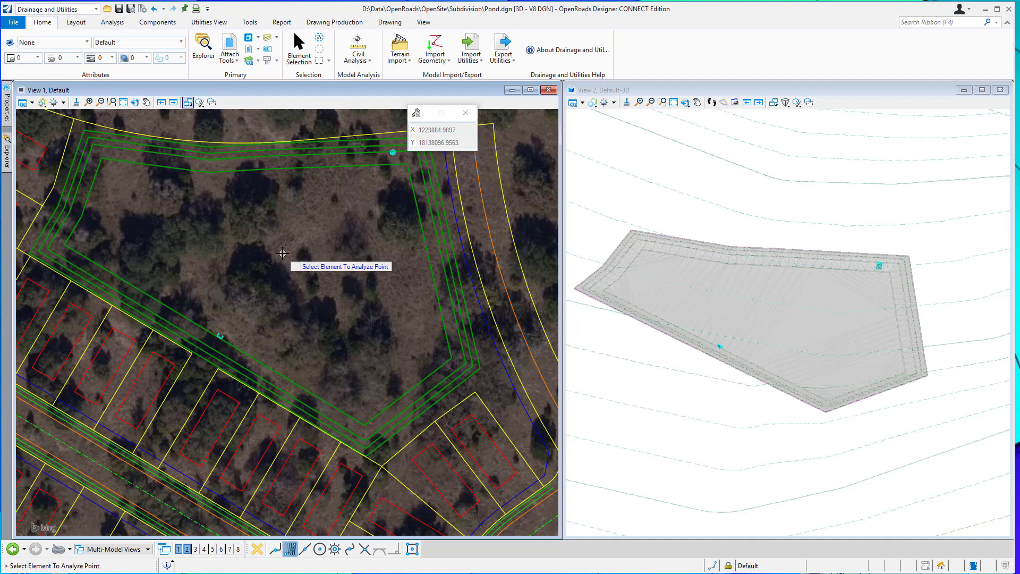
# Start Place Pond from the Layout tab with the From Terrain Model method.
pyautogui.click(78, 24)
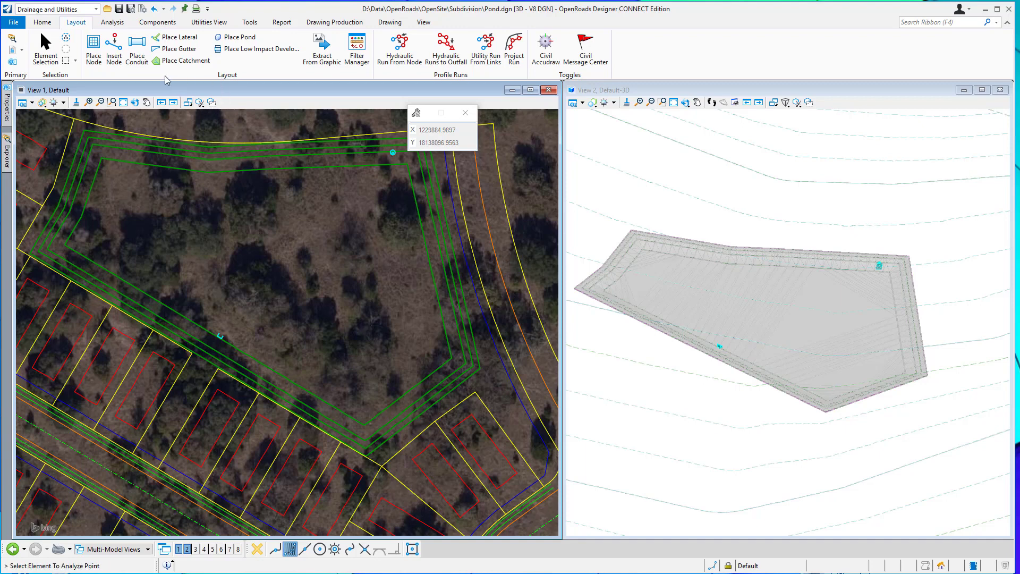
pyautogui.click(238, 38)
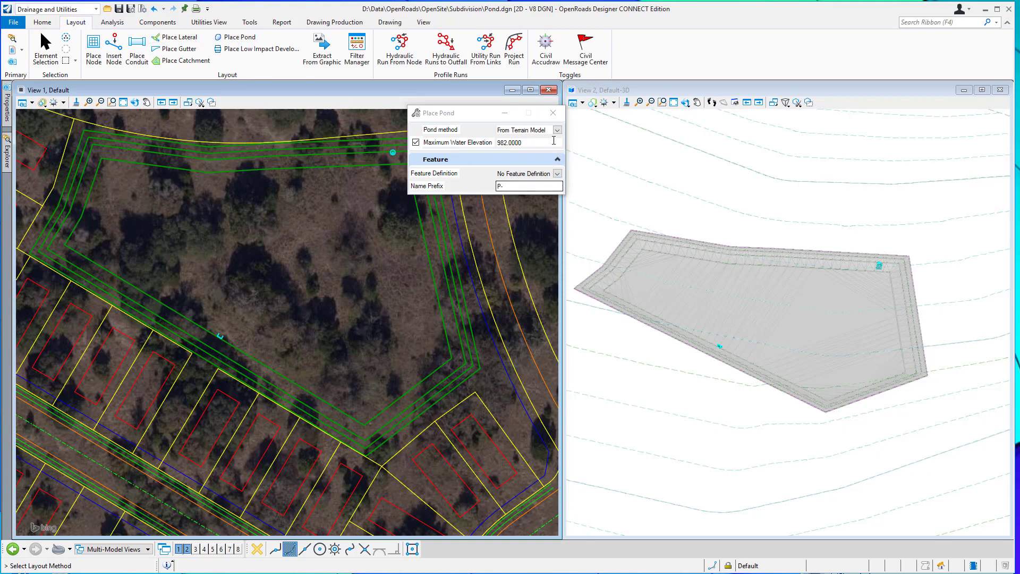
pyautogui.click(557, 129)
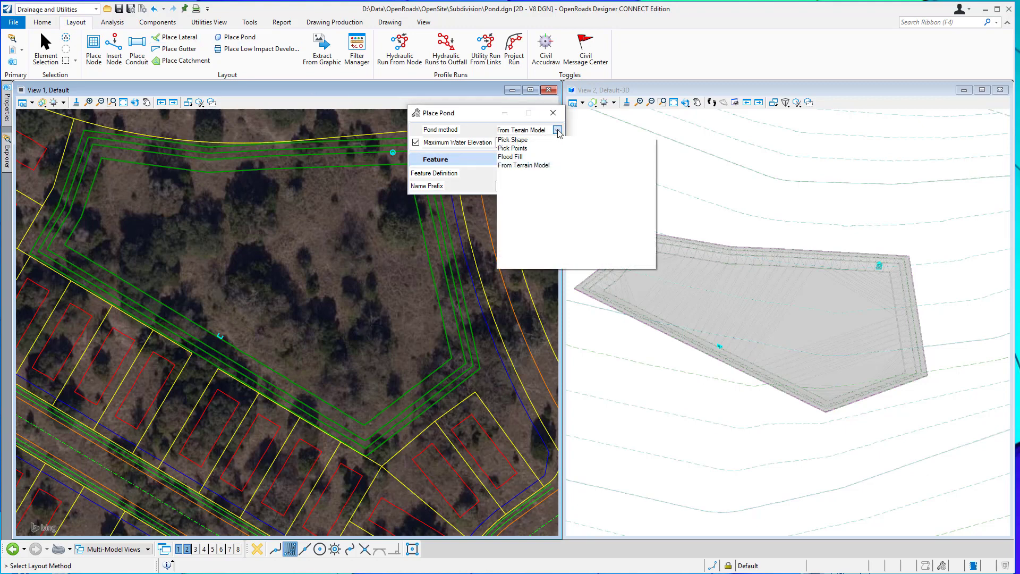
pyautogui.click(523, 165)
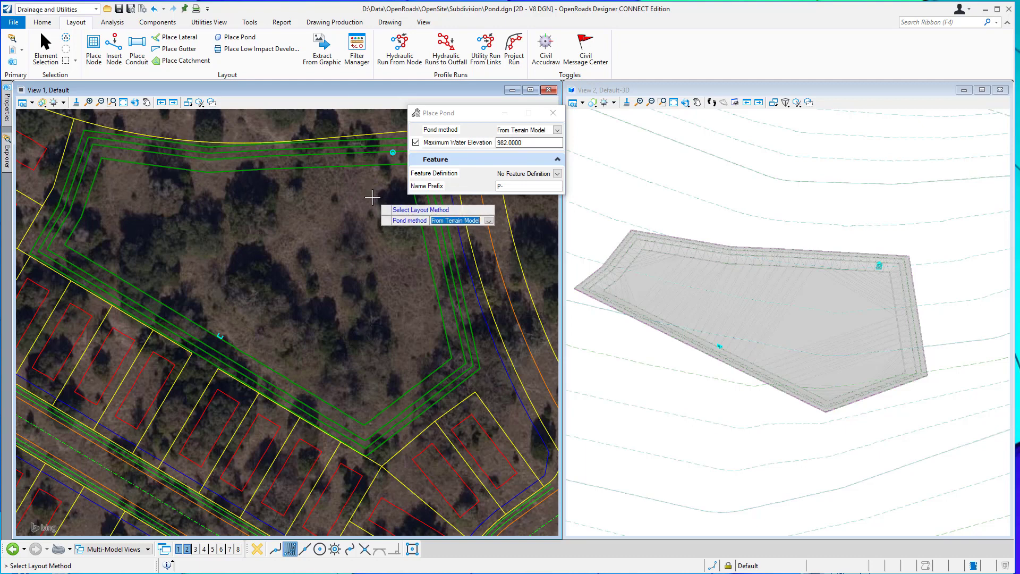
# Set the feature definition to Drainage Area > Pond > Pond and the name prefix to P-1.
pyautogui.click(557, 173)
pyautogui.click(503, 184)
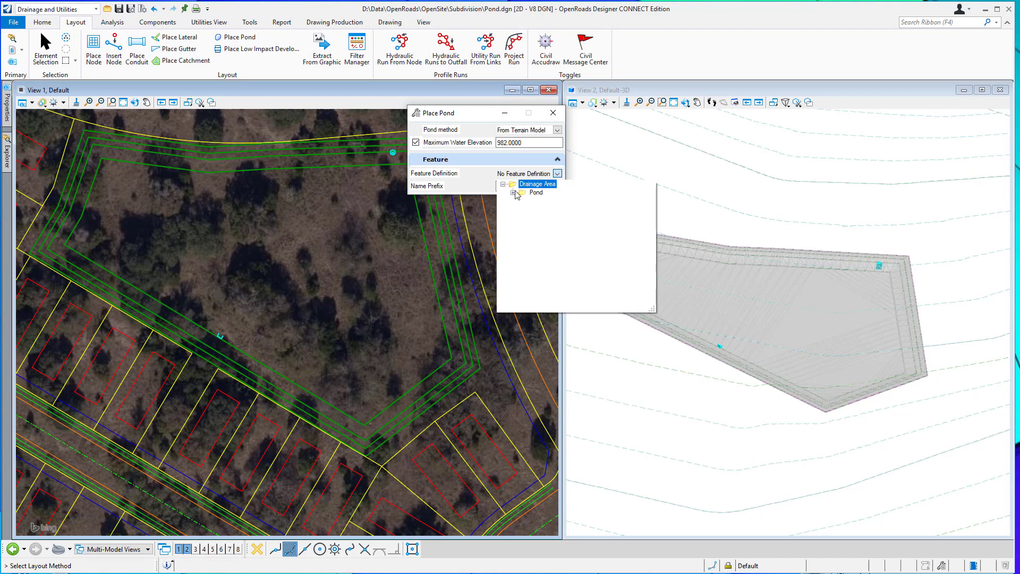
pyautogui.click(513, 192)
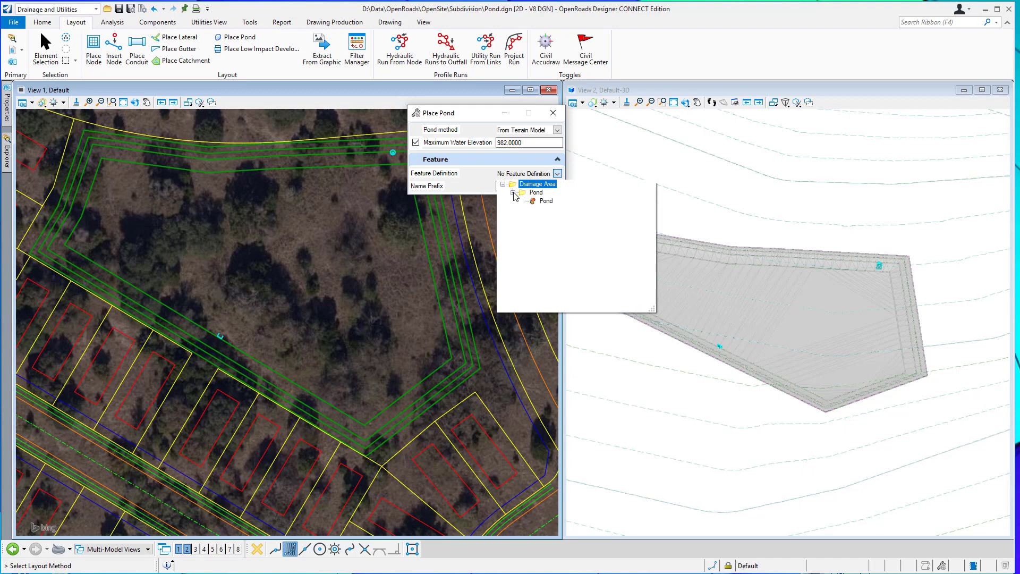
pyautogui.click(546, 201)
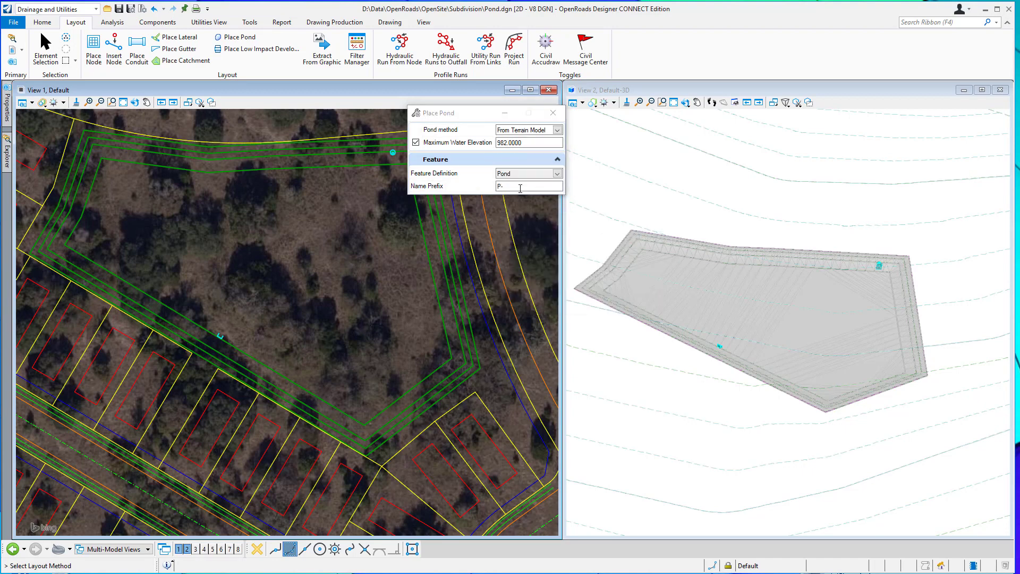
pyautogui.click(518, 186)
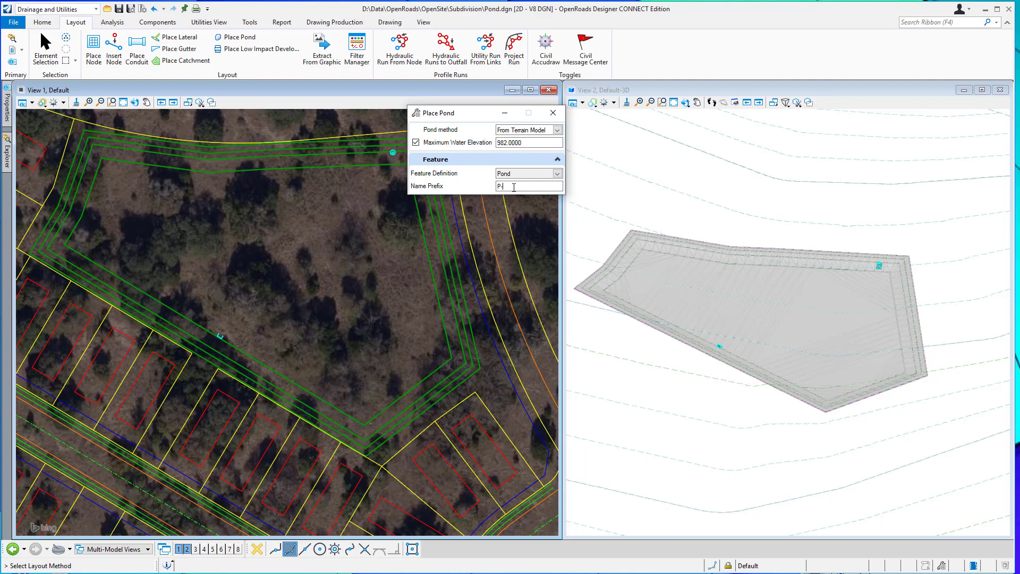
pyautogui.write('1')
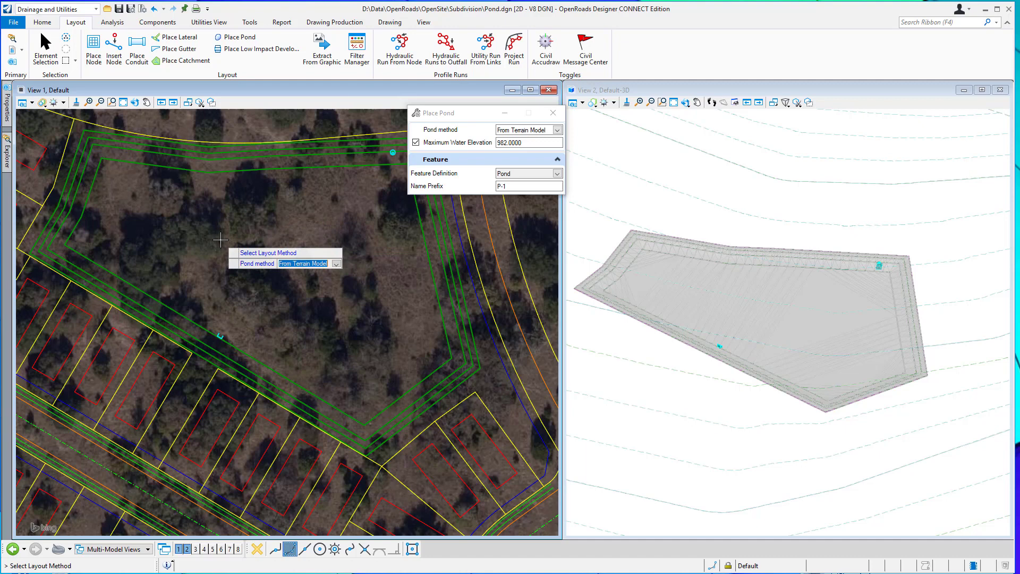
# Accept From Terrain Model, choose the Pond terrain model, and accept the 982 maximum water elevation.
pyautogui.click(220, 240)
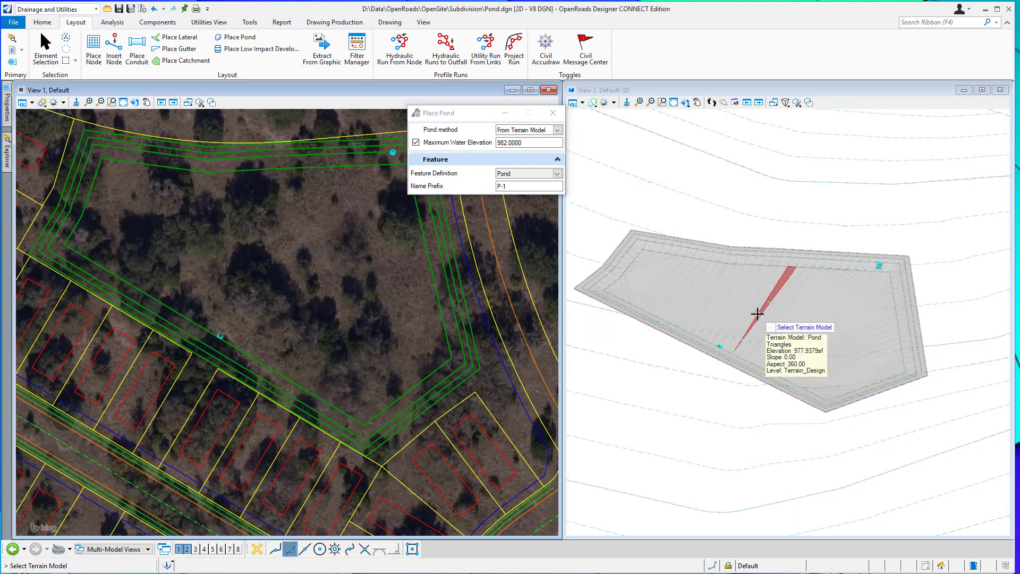
pyautogui.click(757, 314)
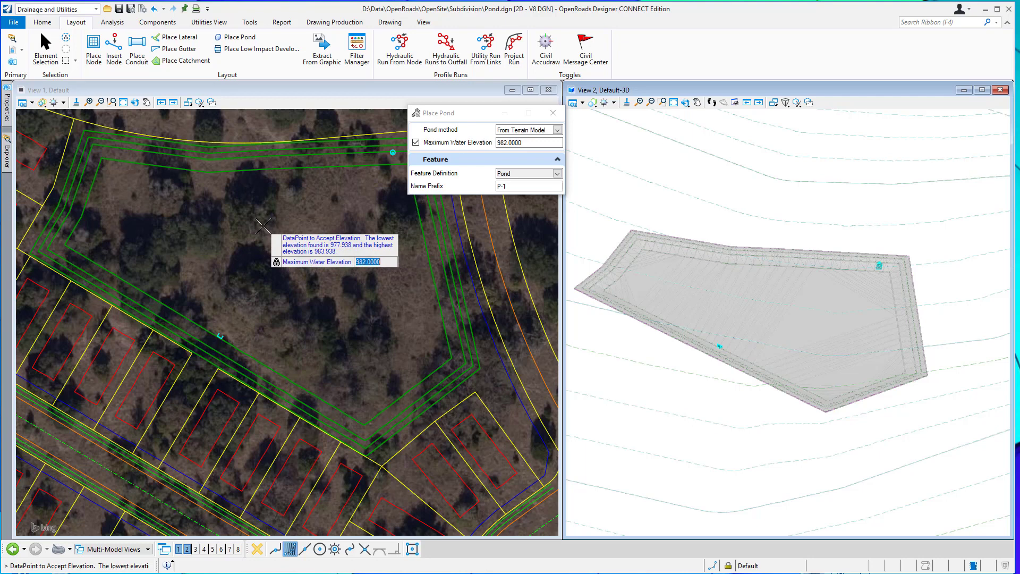
pyautogui.click(262, 225)
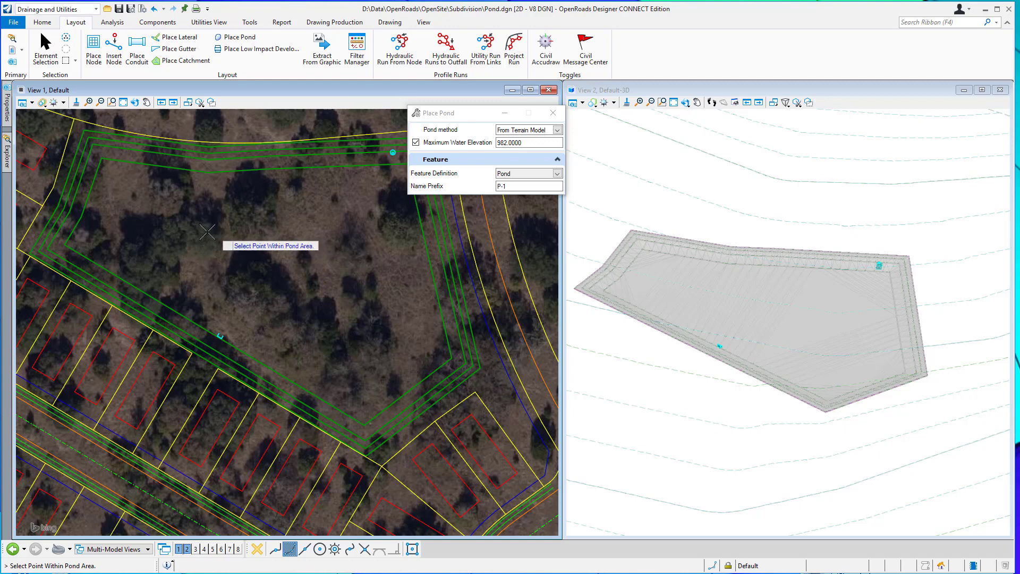
# Pick a point inside the pond area, skip the inflow, and set Pond Outlet-1 as outflow.
pyautogui.click(206, 240)
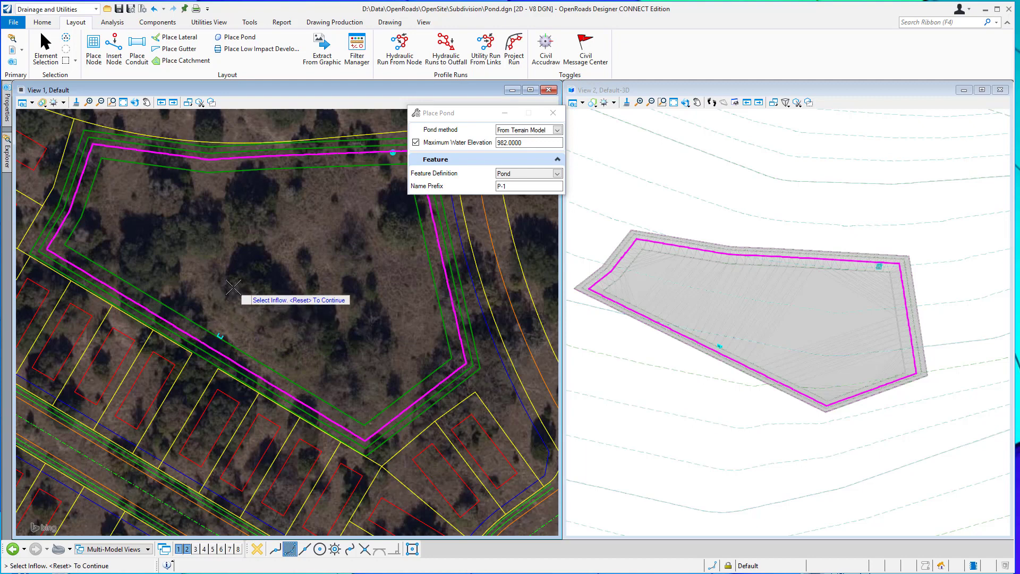
pyautogui.rightClick(231, 287)
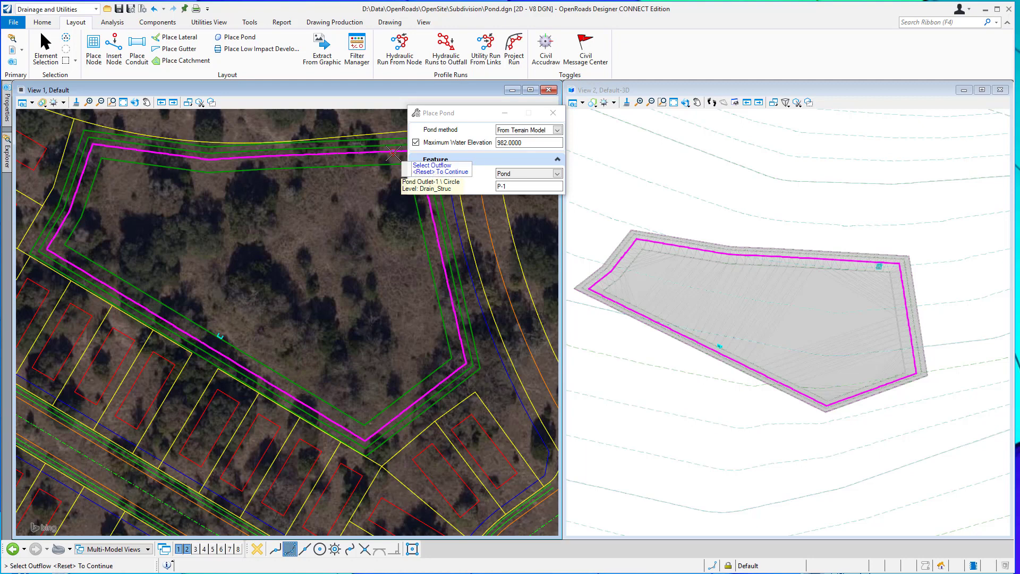
pyautogui.click(393, 153)
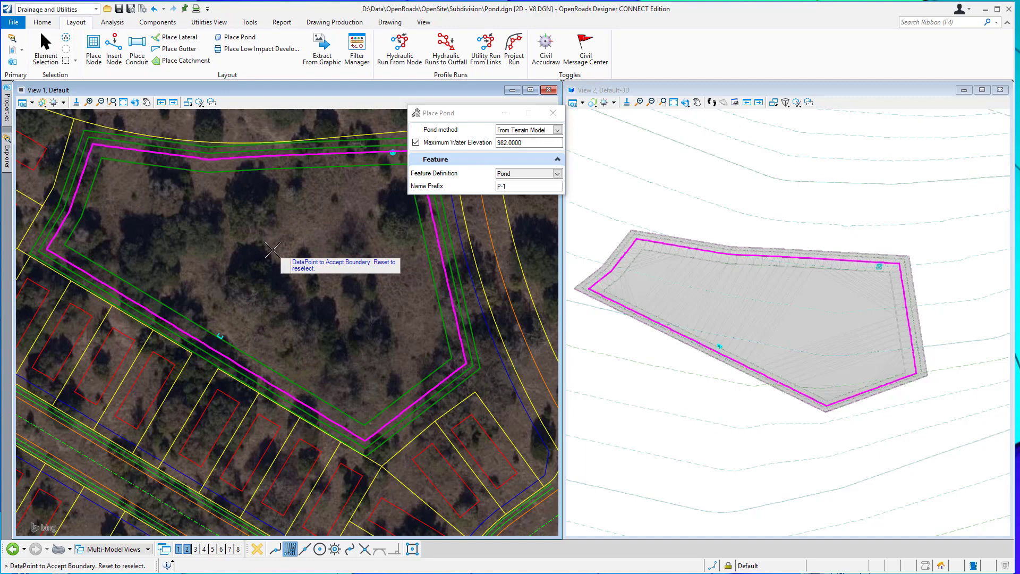
# Accept the boundary to create pond P-1, then view its properties at the Elevation-Area row.
pyautogui.click(272, 250)
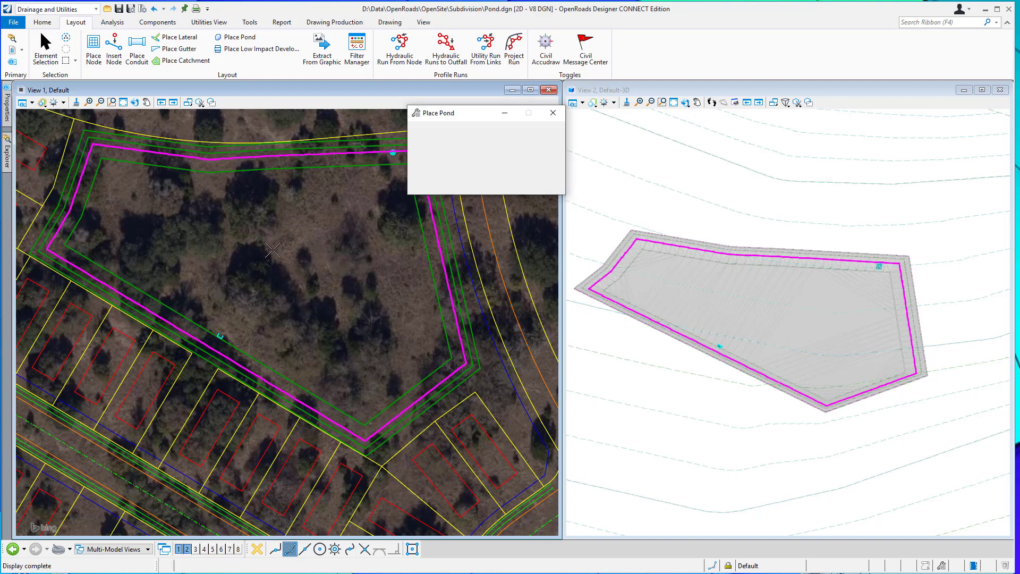
pyautogui.click(247, 159)
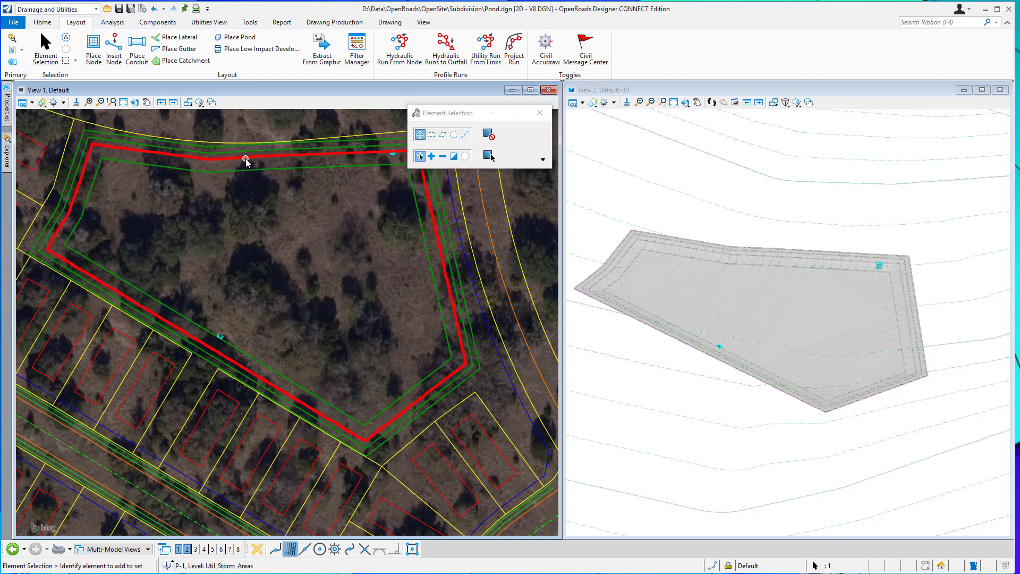
pyautogui.moveTo(268, 159)
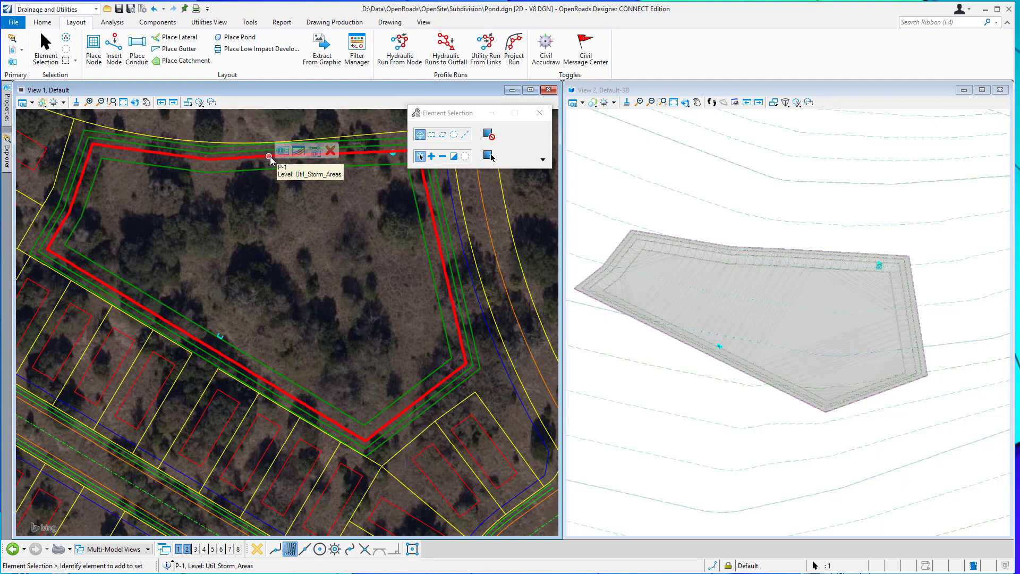
pyautogui.click(314, 151)
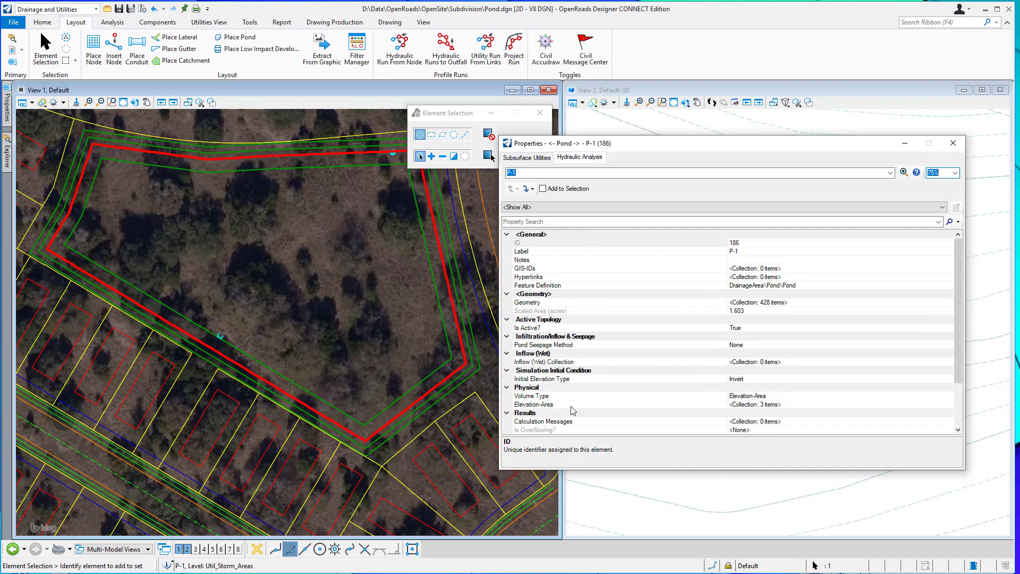
pyautogui.click(804, 406)
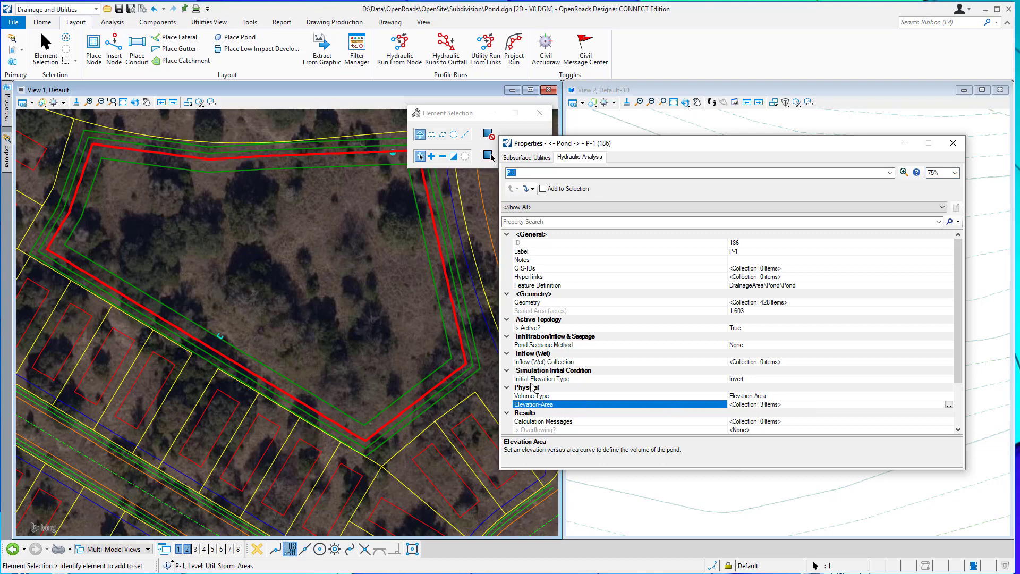
# Set the 982.00 ft row's area to 1.603 in the Elevation-Area table and close the properties.
pyautogui.click(948, 404)
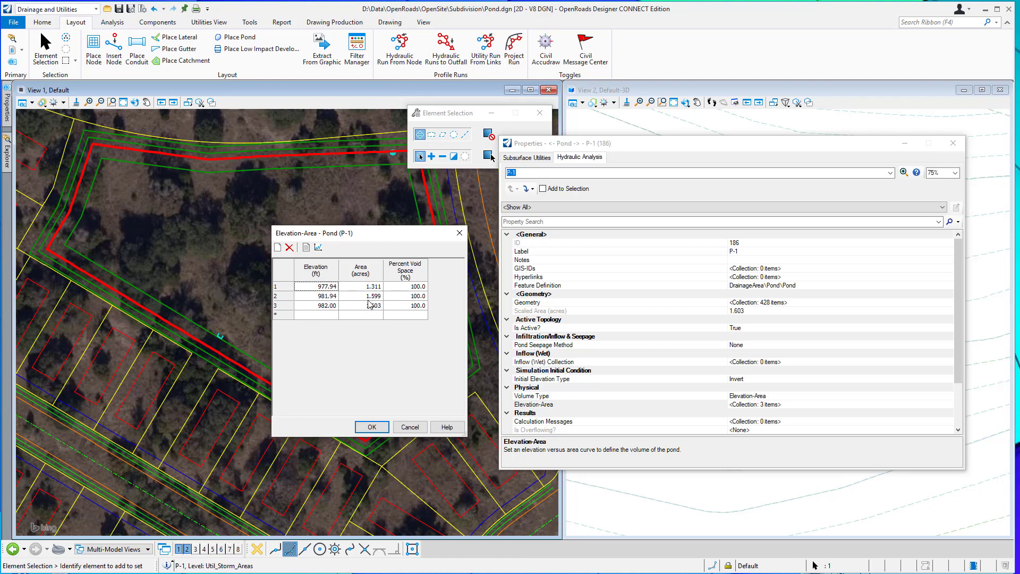
pyautogui.doubleClick(372, 306)
pyautogui.write('1.603')
pyautogui.click(374, 427)
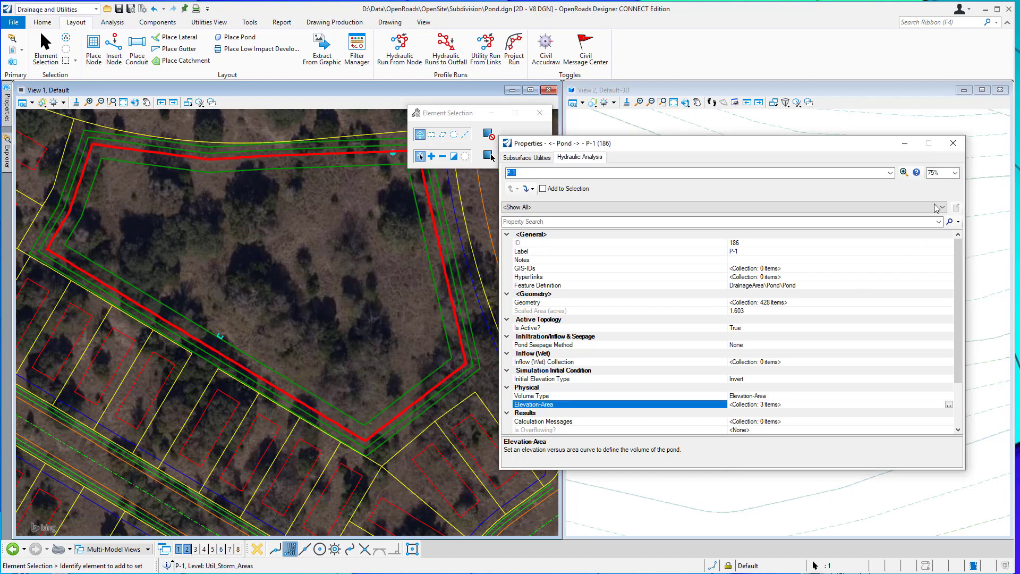
pyautogui.click(953, 143)
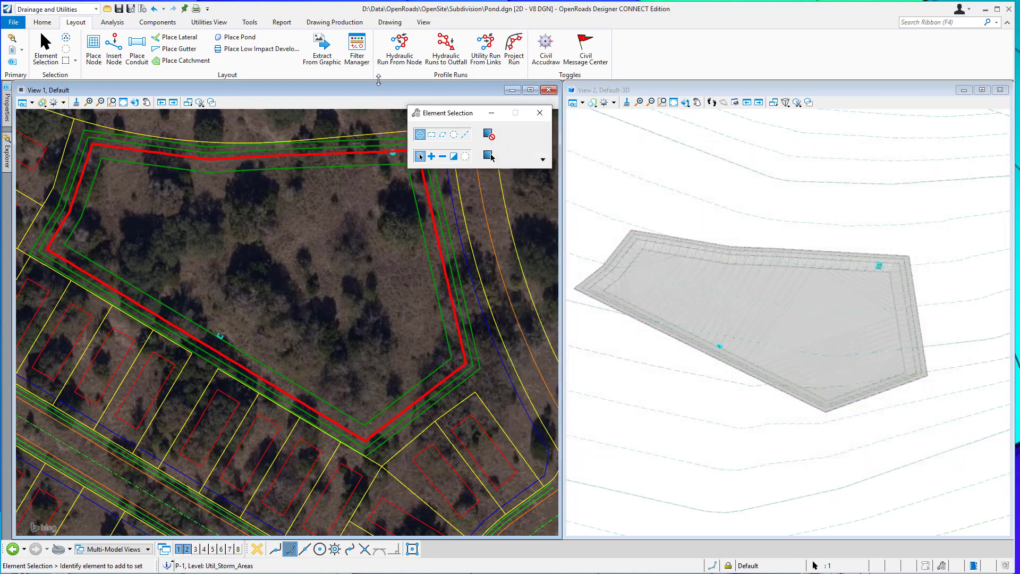
# Reshape the pond-bottom line string with Modify Element, stretching its edge farther southeast.
pyautogui.click(390, 23)
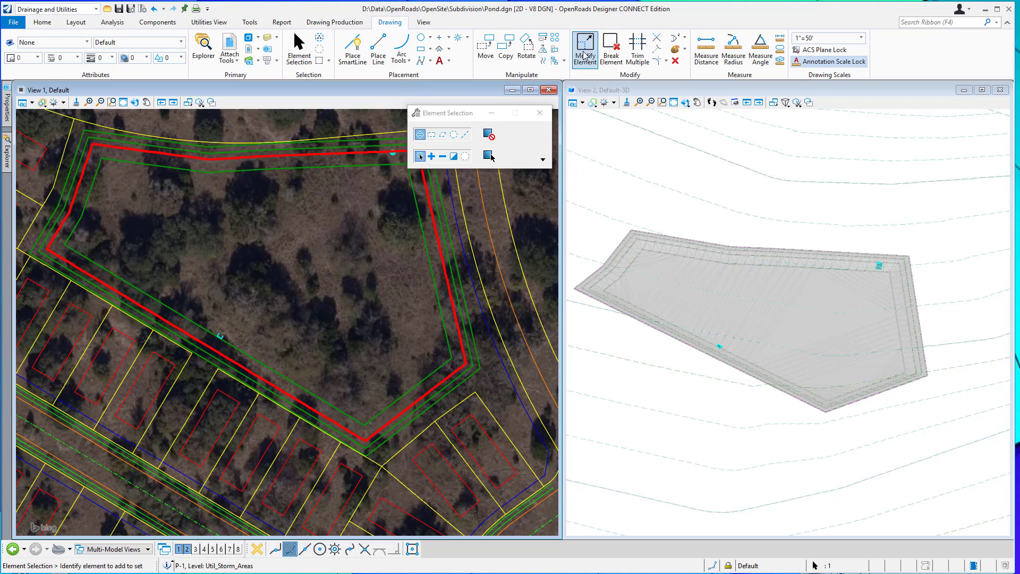
pyautogui.click(367, 218)
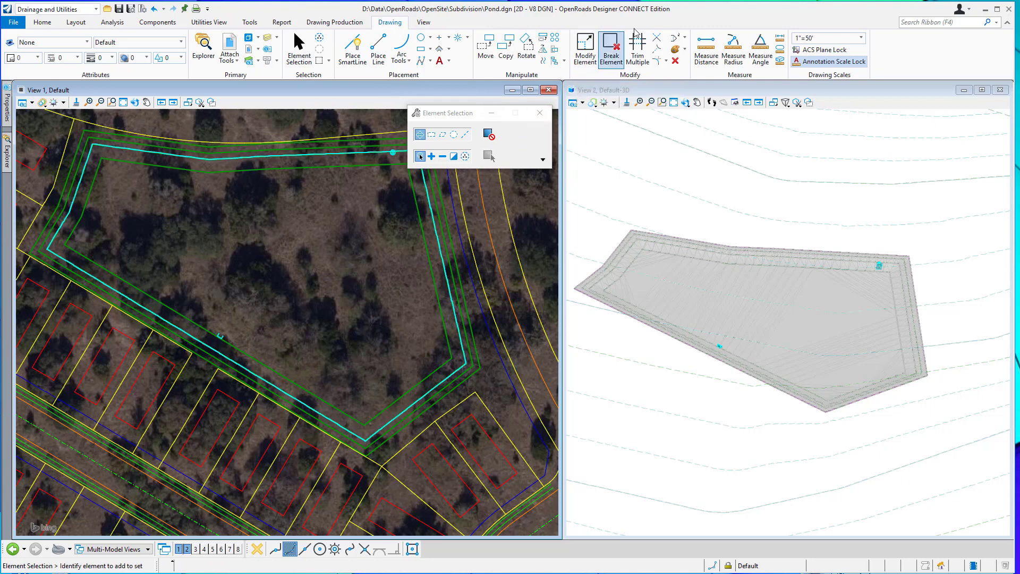
pyautogui.click(585, 49)
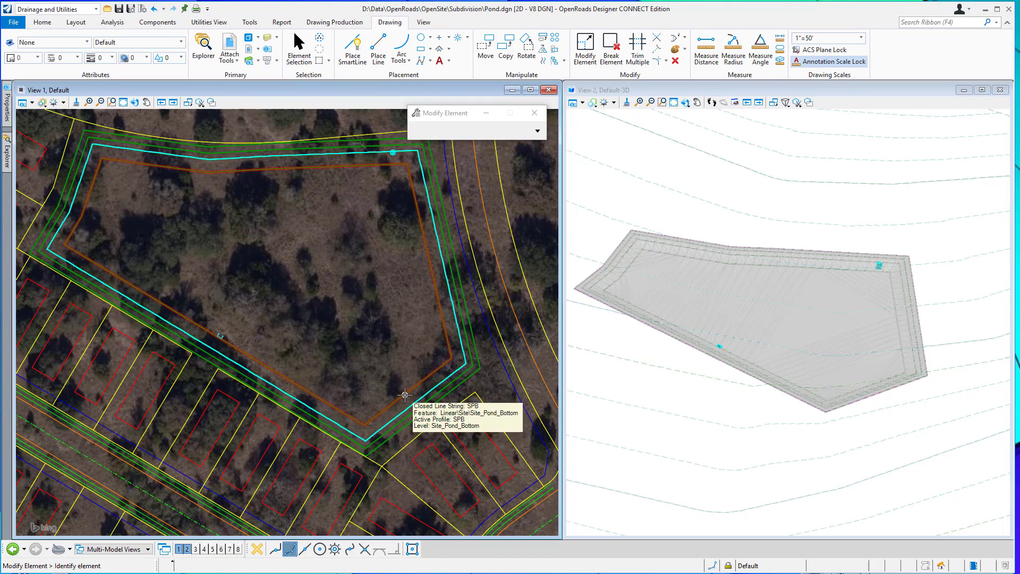
pyautogui.click(405, 394)
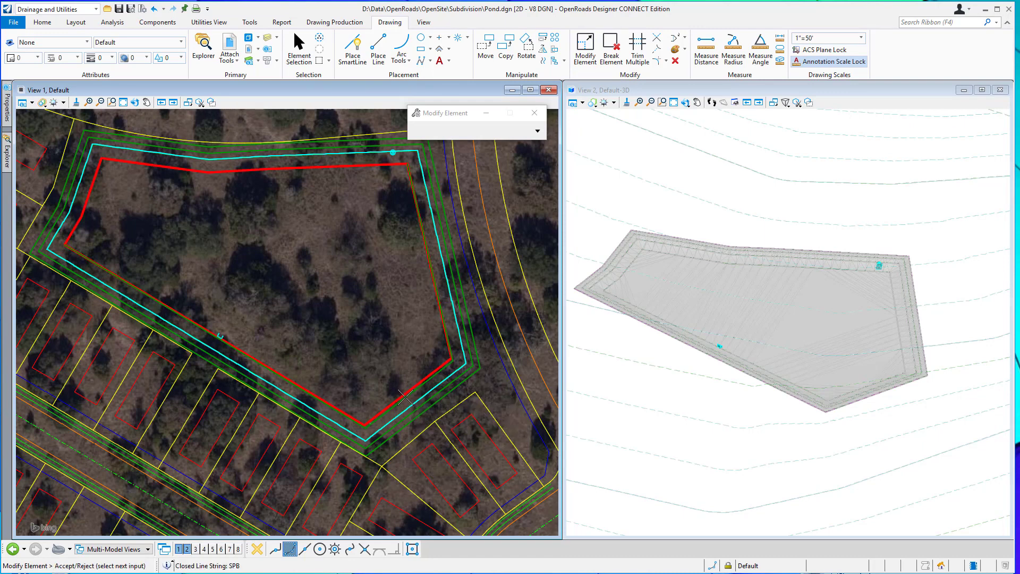
pyautogui.scroll(-1, 406, 391)
pyautogui.scroll(-1, 406, 391)
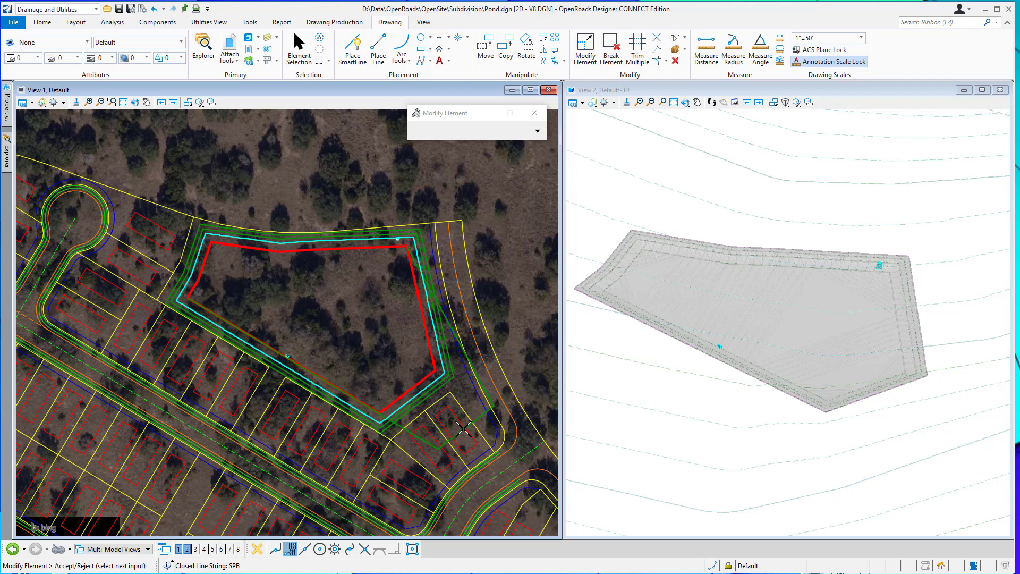
pyautogui.click(463, 428)
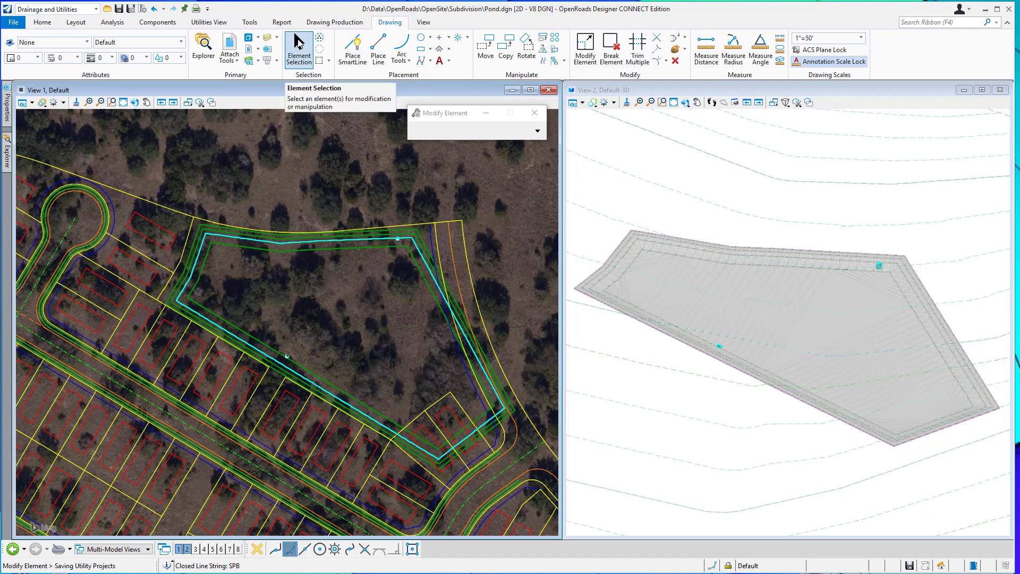
# Reselect pond P-1 and review its updated Elevation-Area table of 1.693, 2.031 and 2.037 acres.
pyautogui.click(298, 43)
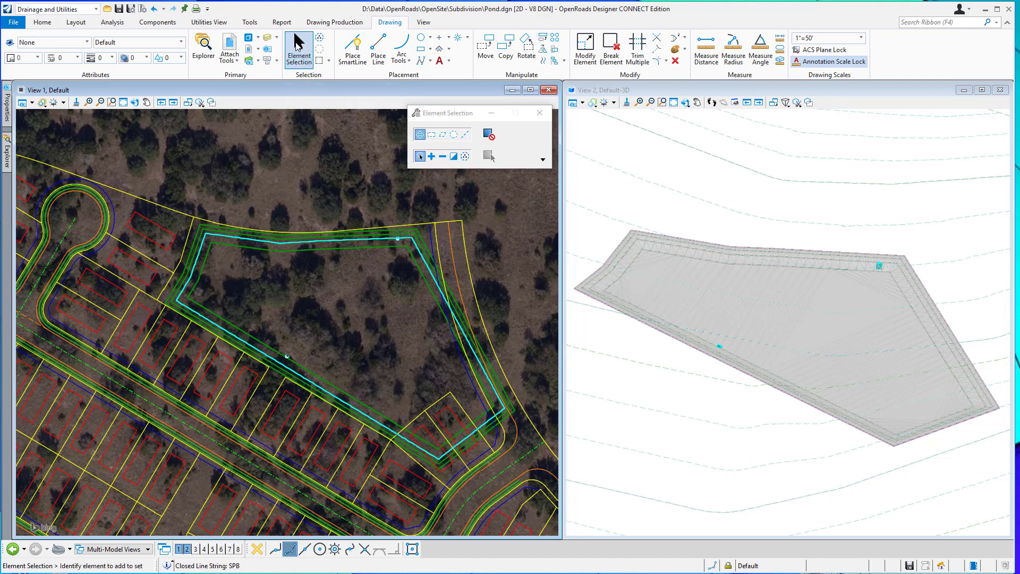
pyautogui.click(311, 246)
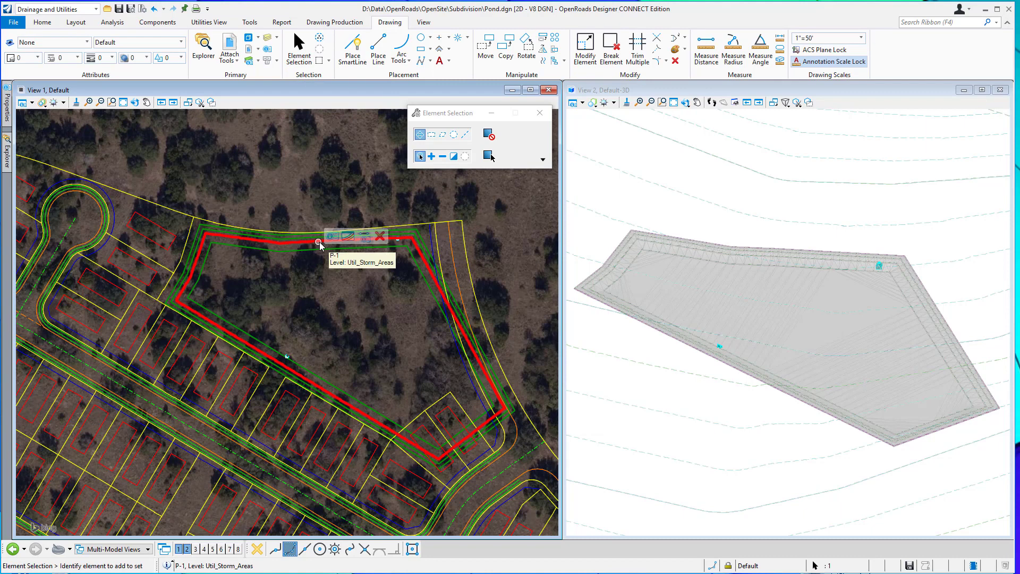
pyautogui.click(370, 238)
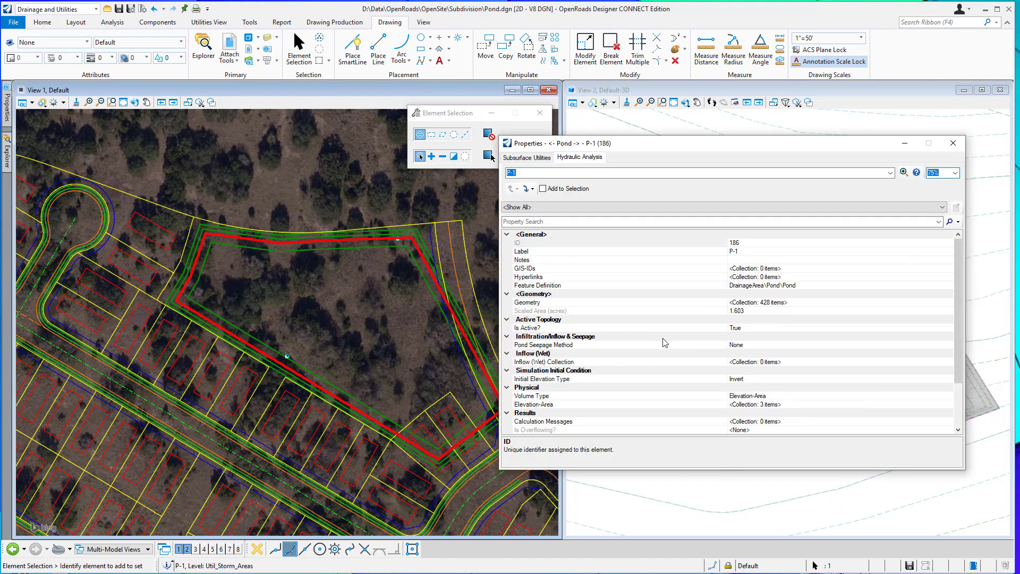
pyautogui.scroll(-1, 644, 327)
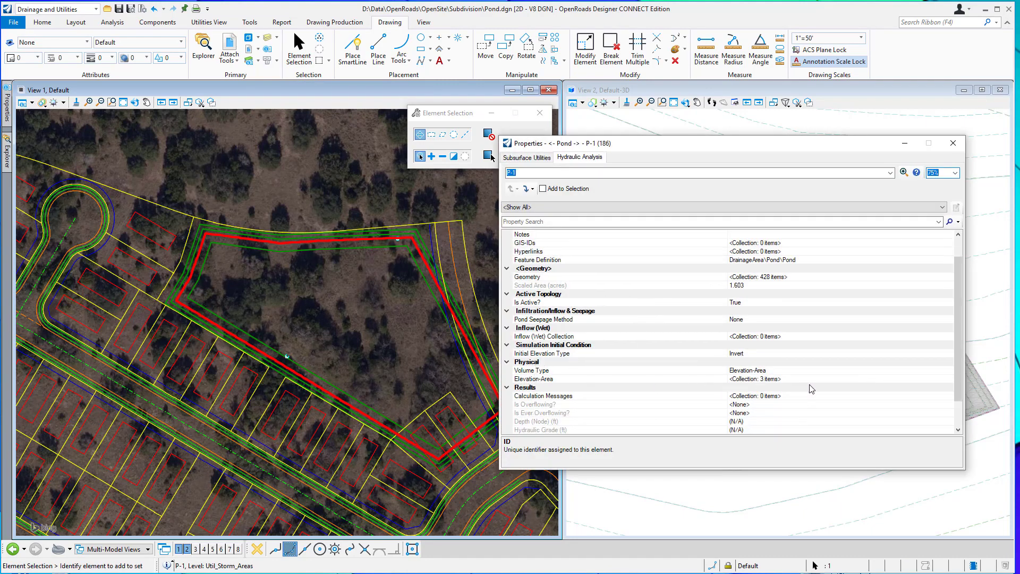
pyautogui.click(821, 380)
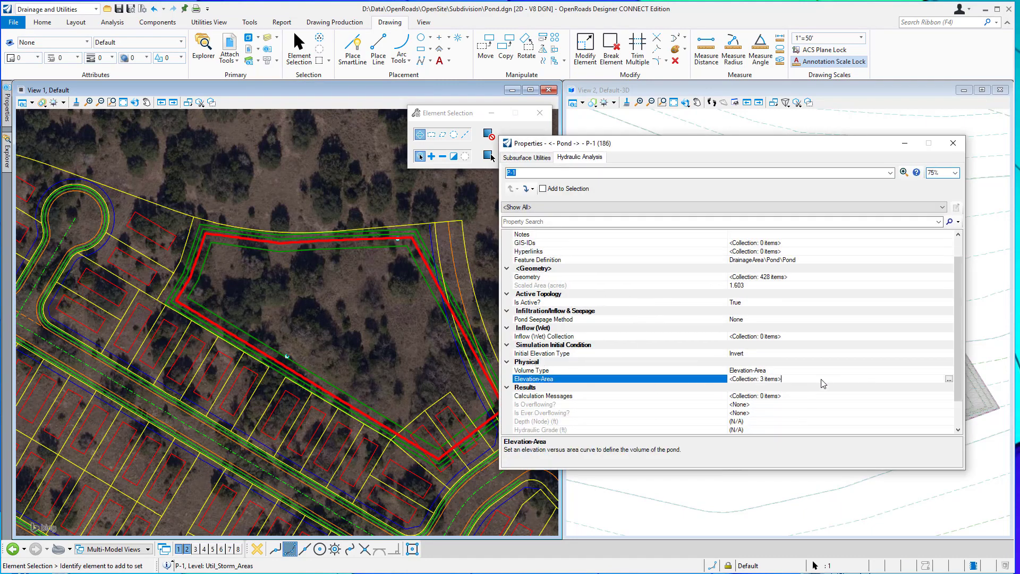
pyautogui.click(949, 379)
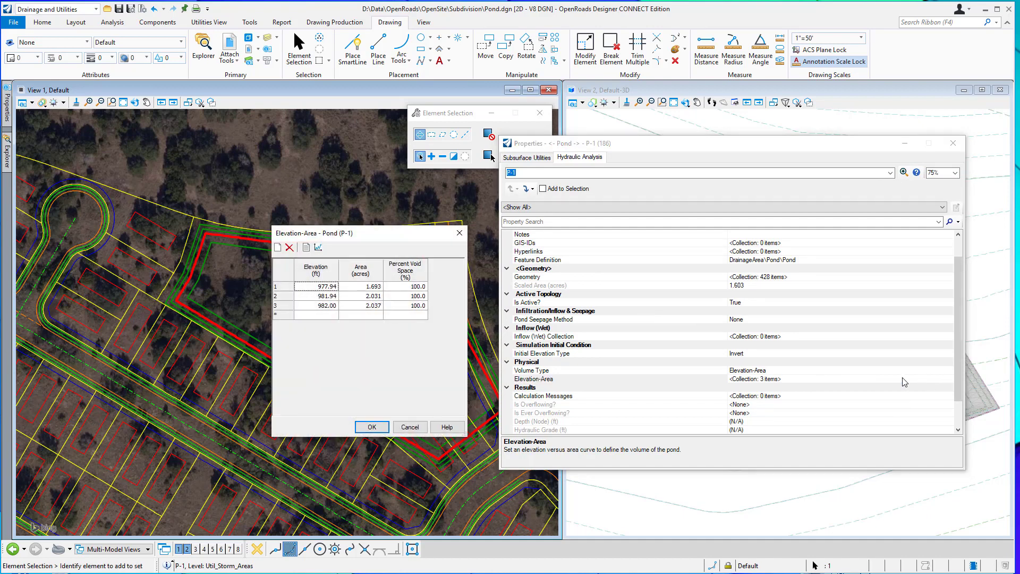
pyautogui.click(379, 433)
pyautogui.click(377, 428)
# Reshape the pond's closed outline with Modify Element, moving its southeast corner inward.
pyautogui.click(585, 48)
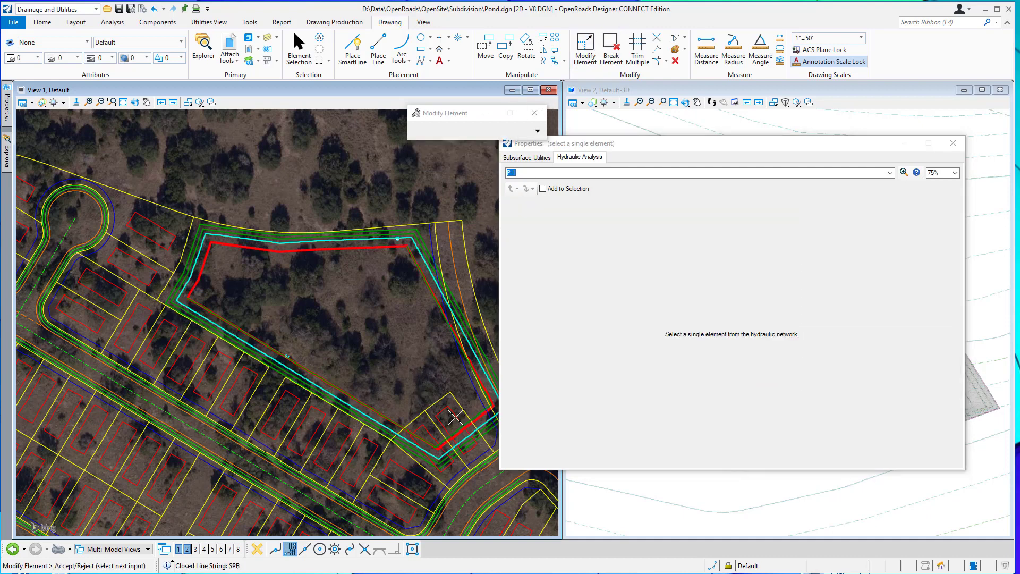
pyautogui.click(451, 417)
pyautogui.click(431, 401)
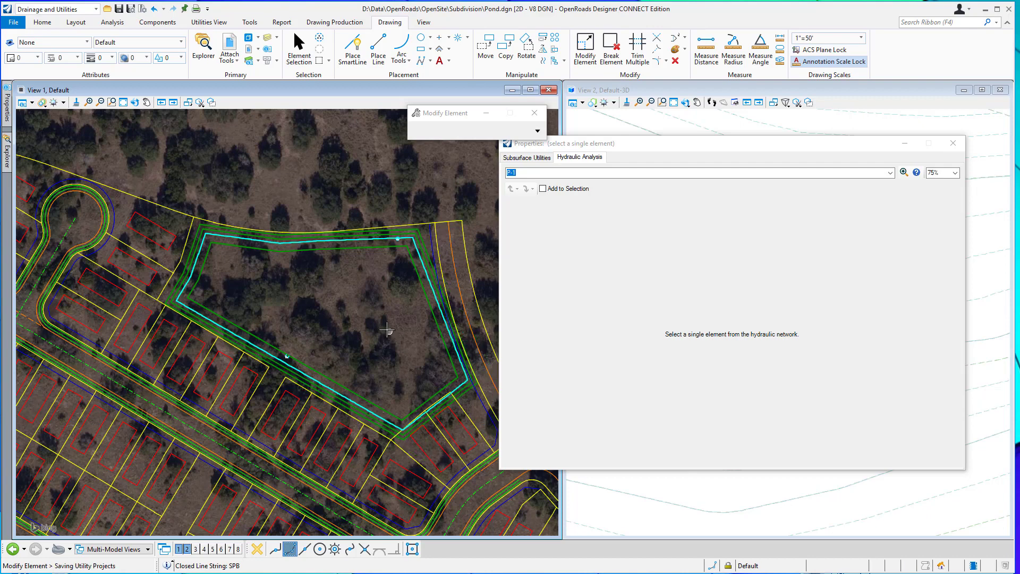